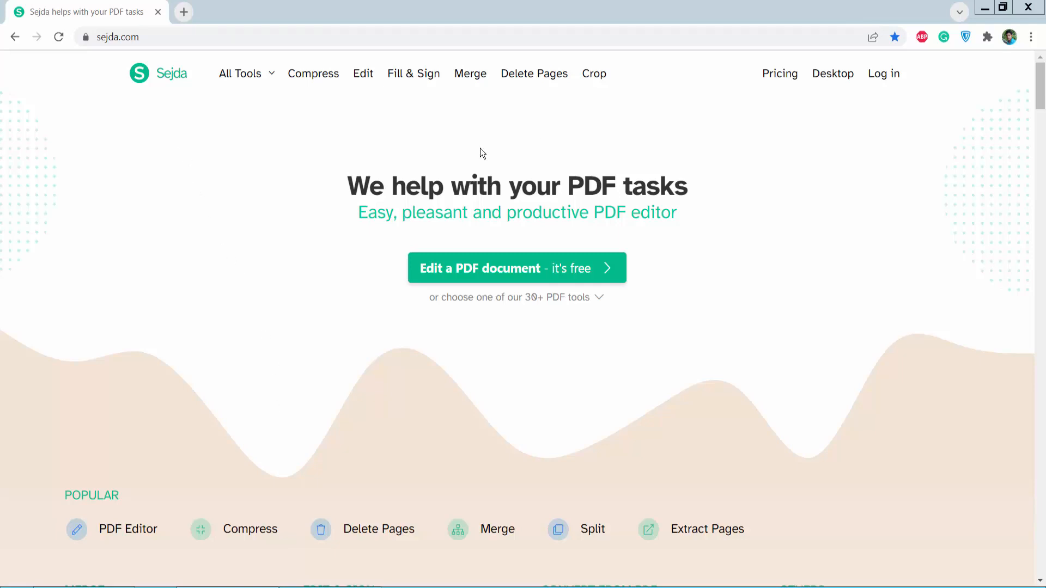
On sejda.com, show the All Tools catalogue of PDF tools from the top navigation.
click(148, 37)
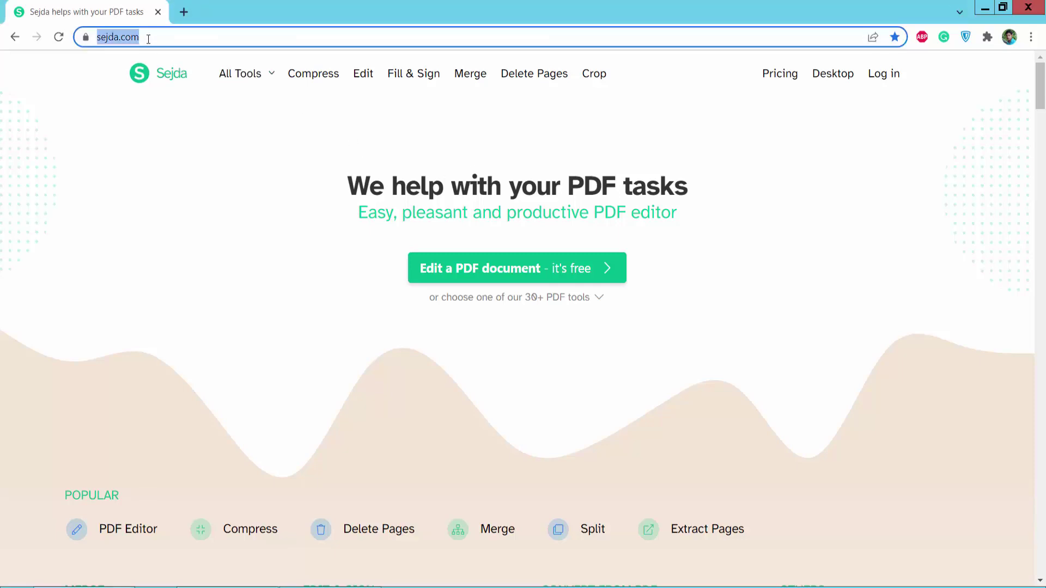
click(220, 194)
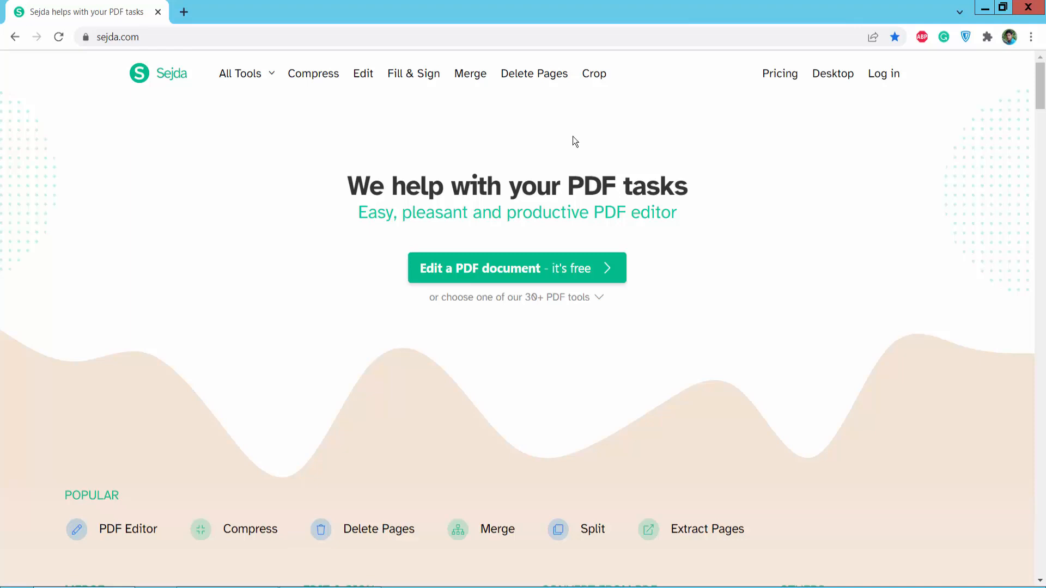
click(259, 80)
click(259, 80)
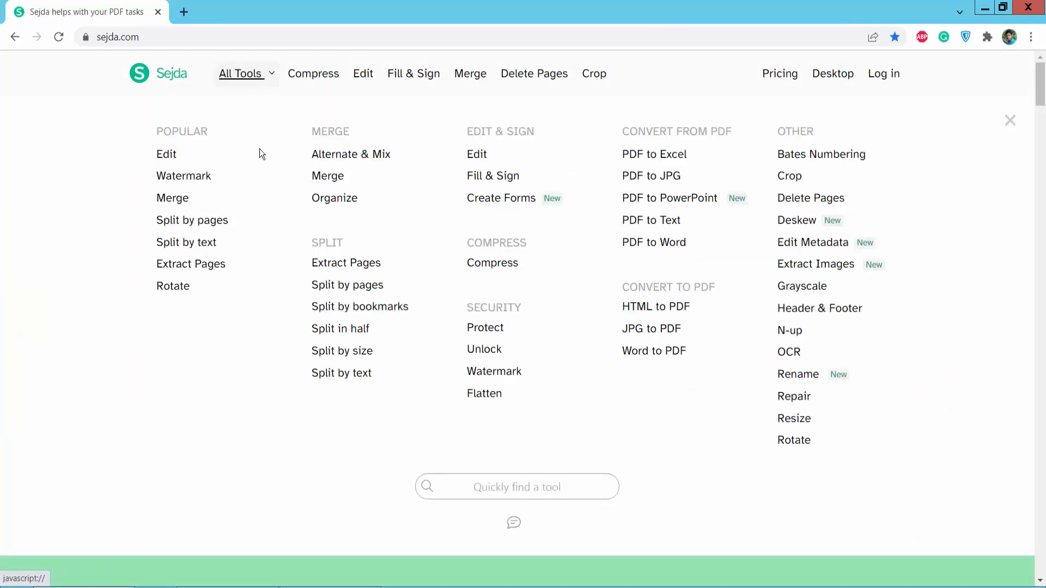
Upload 'Pay attention to four things in winter' from the Desktop into Extract Pages, showing three thumbnails.
click(338, 265)
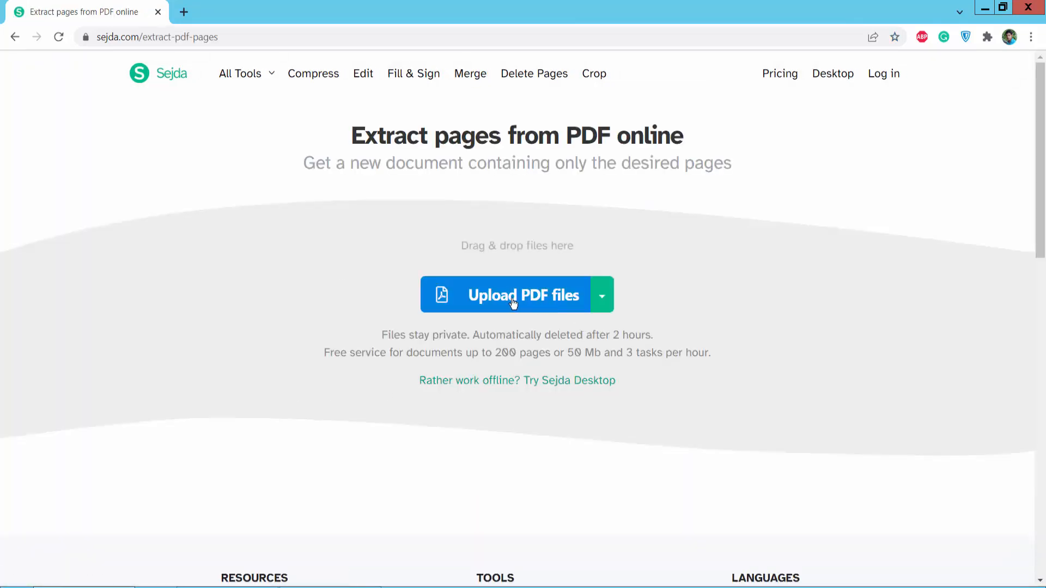
click(509, 302)
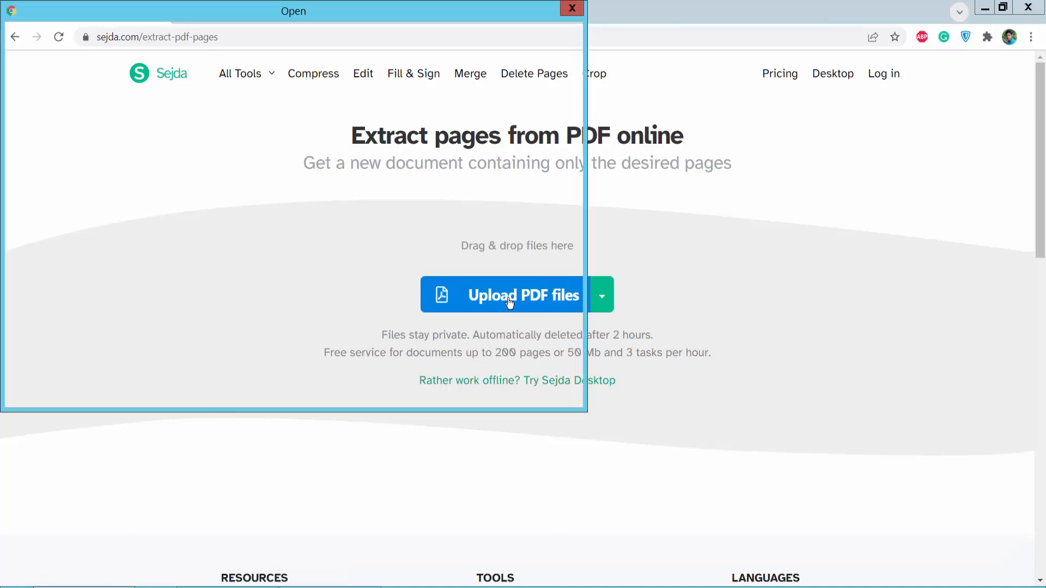
click(314, 214)
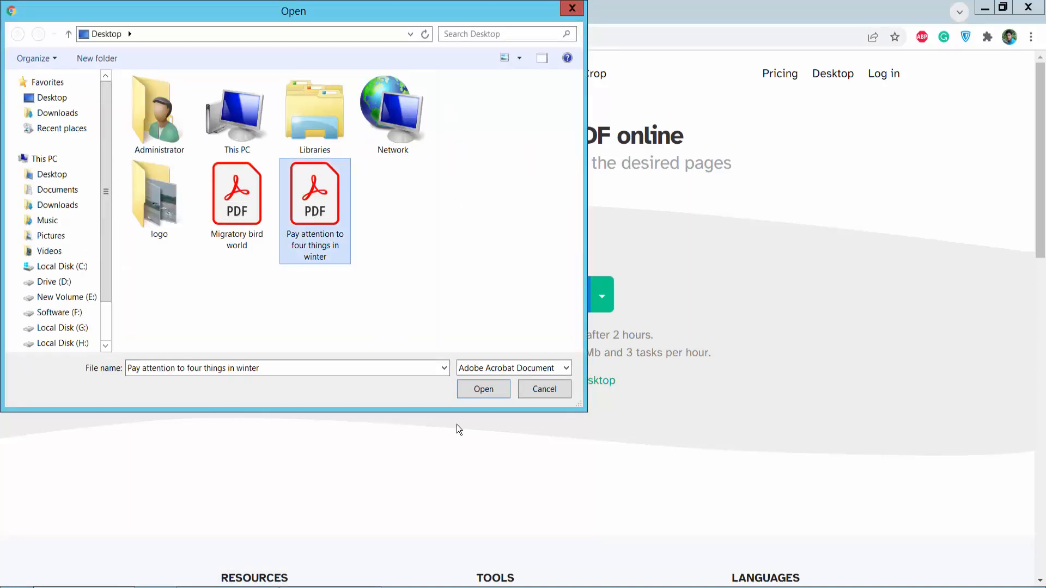
click(484, 389)
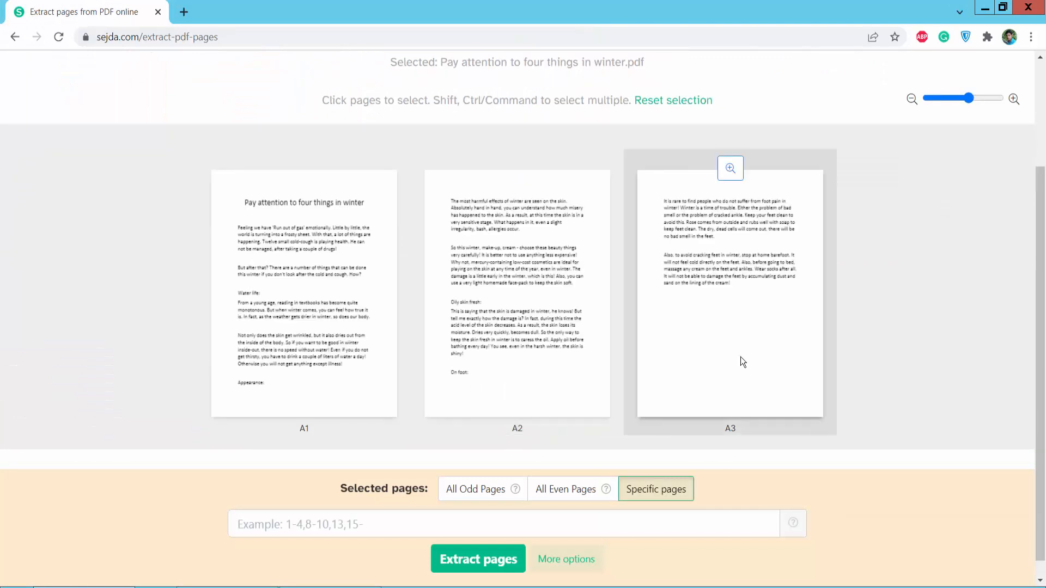
Select pages 2–3 as the range and extract them into a new PDF.
click(533, 319)
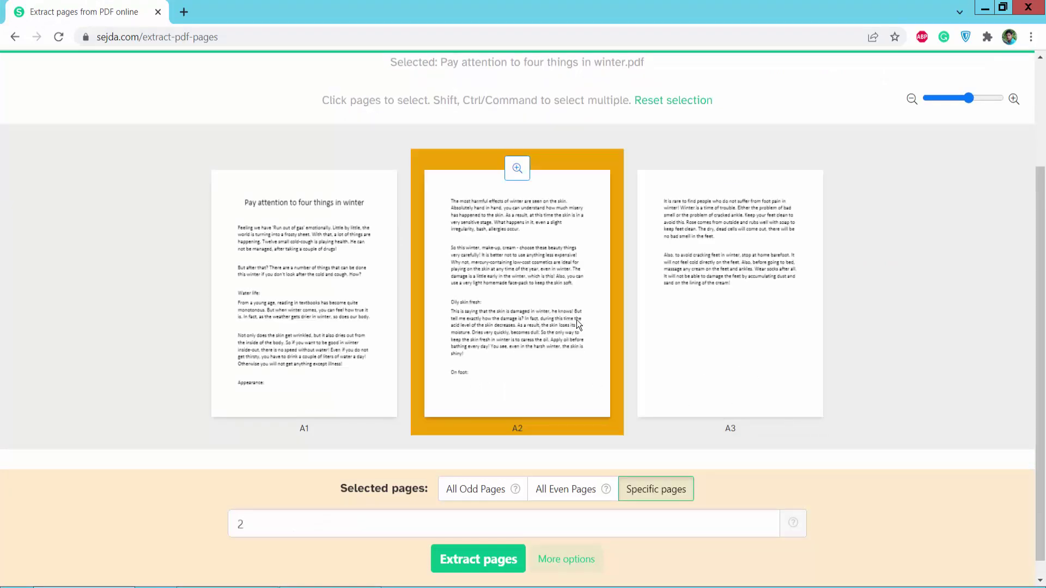
click(723, 321)
click(540, 320)
click(345, 314)
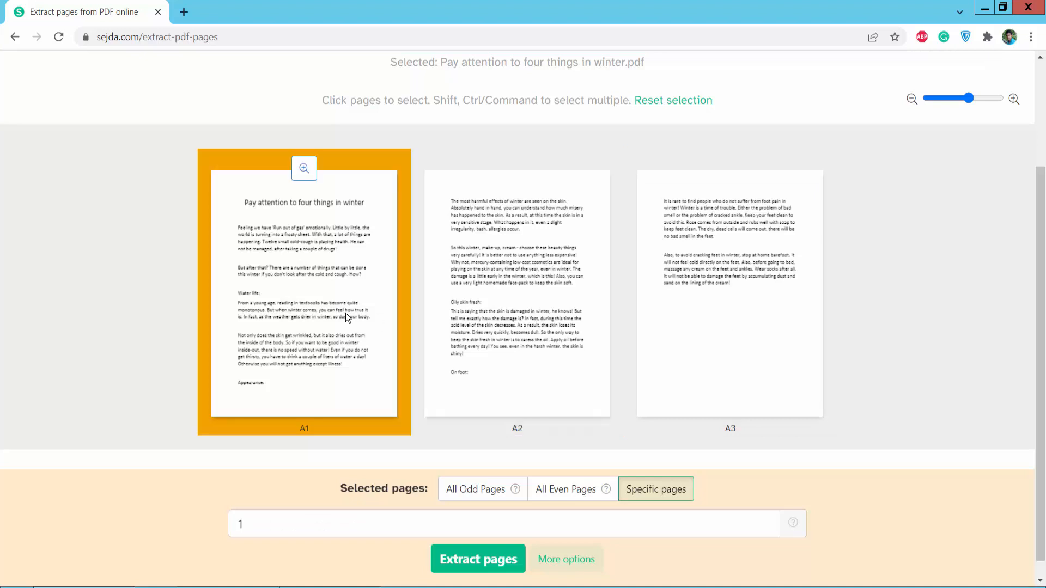
click(542, 317)
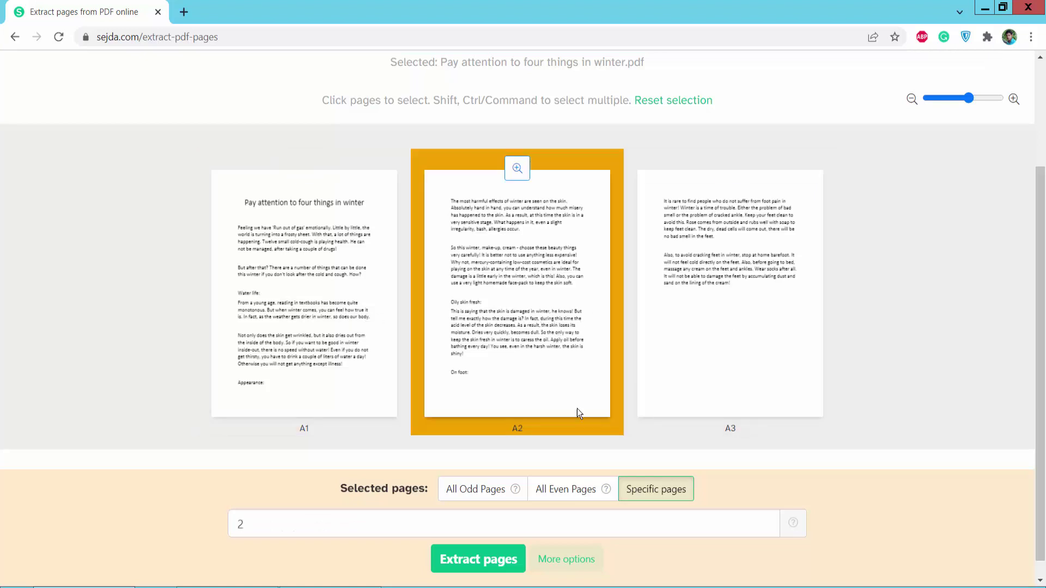
double_click(237, 525)
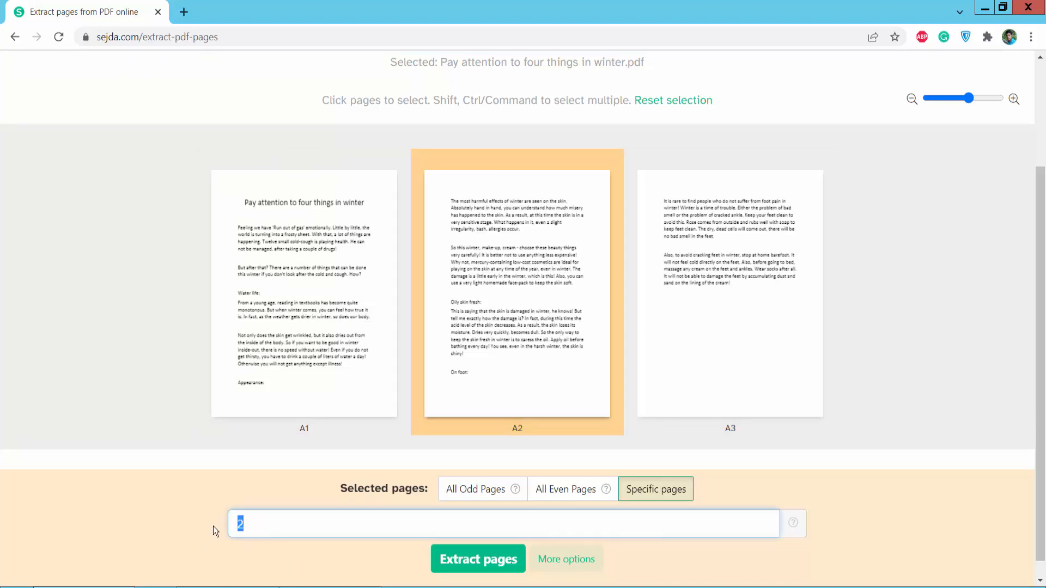
text(-)
text(3)
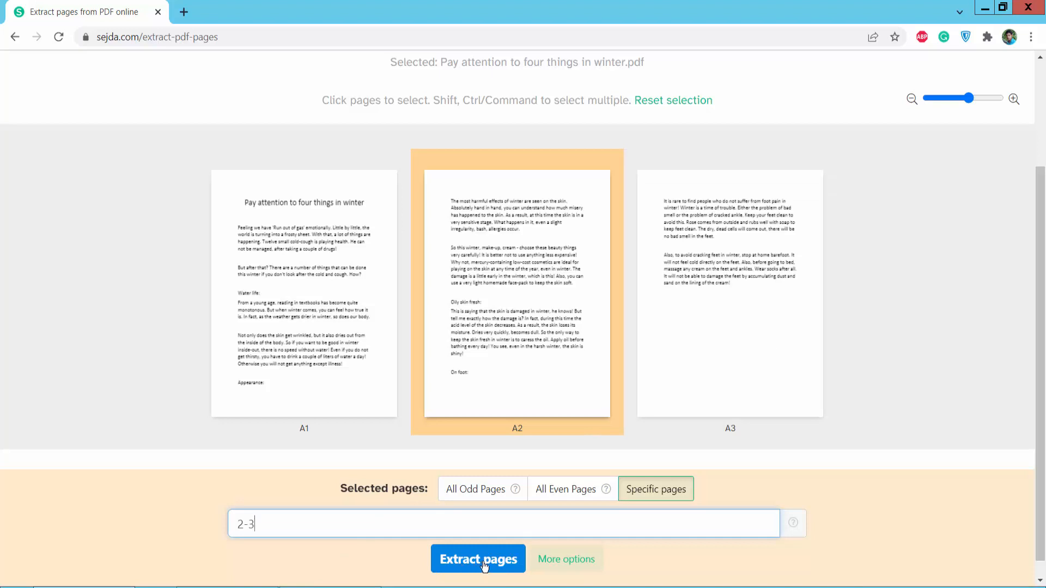
click(485, 566)
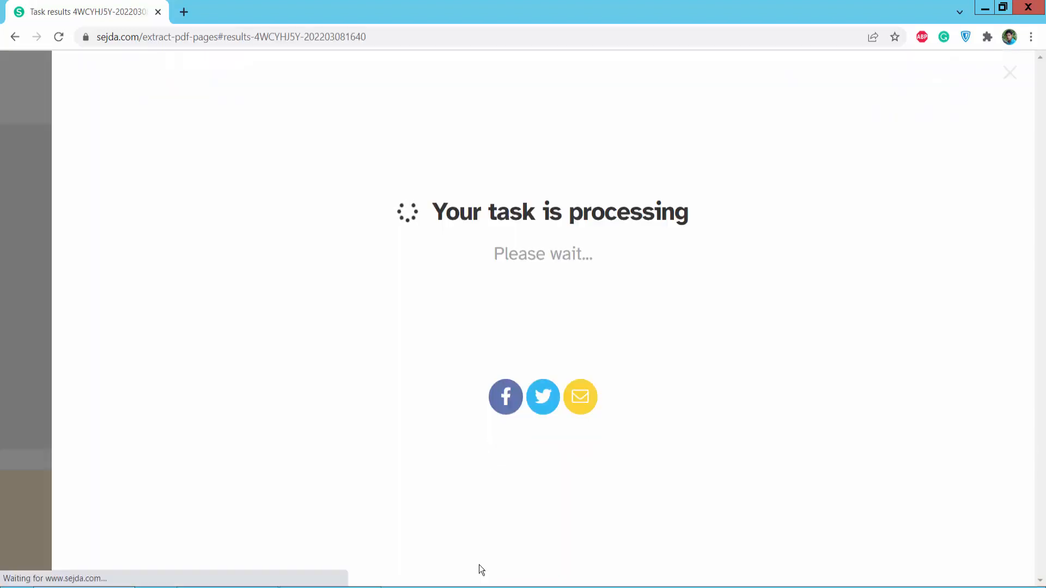
Download '2_extracted_Pay attention to four things in winter.pdf' and reveal it in the Downloads folder.
click(502, 218)
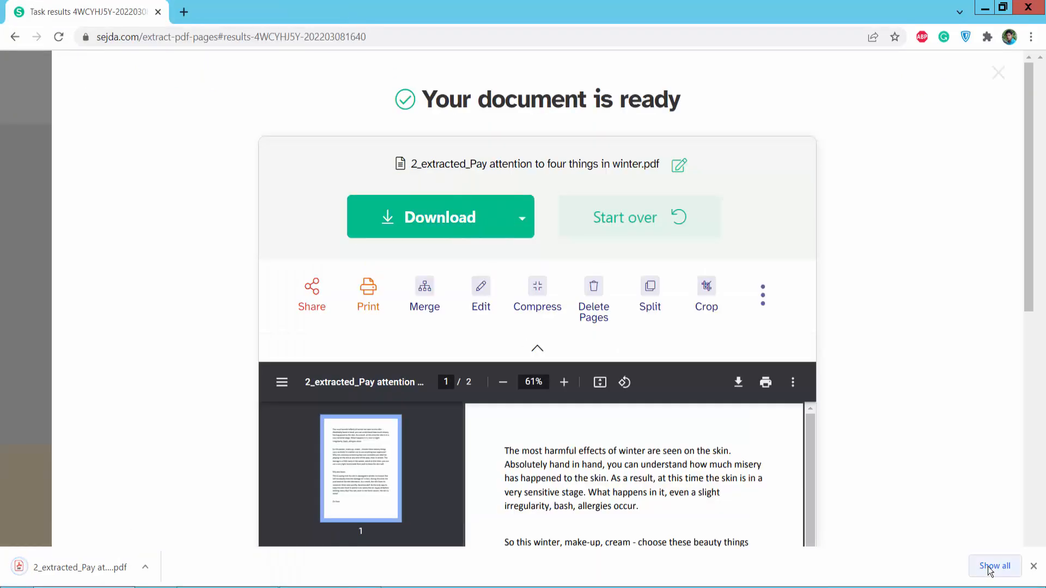
click(993, 566)
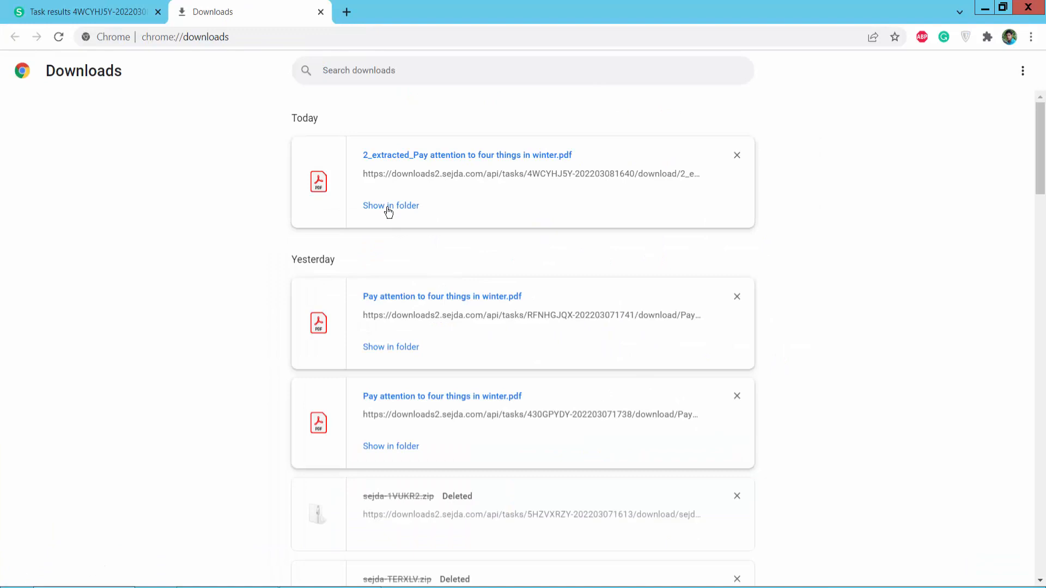
click(388, 206)
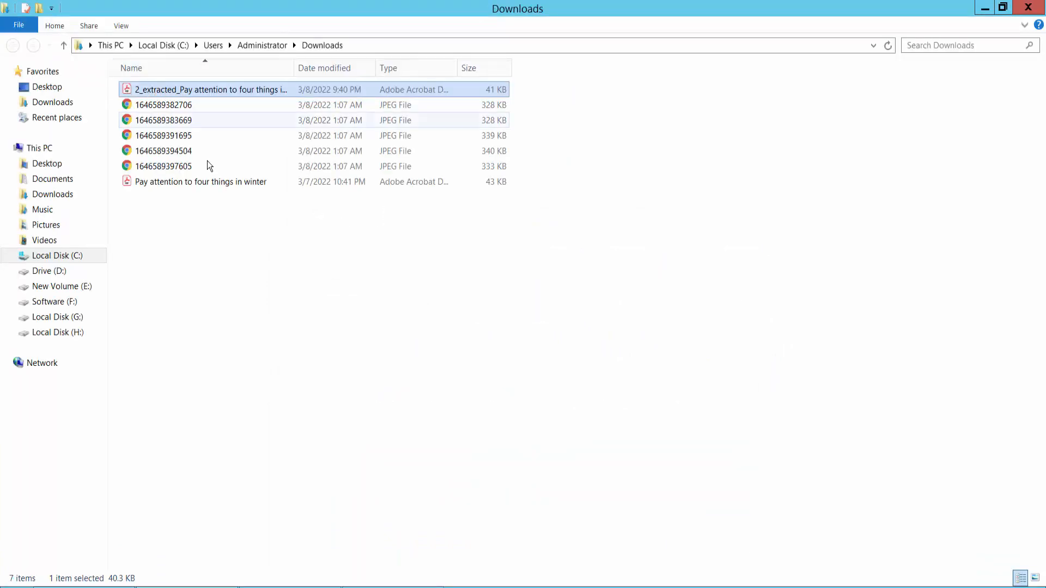
click(205, 182)
click(208, 92)
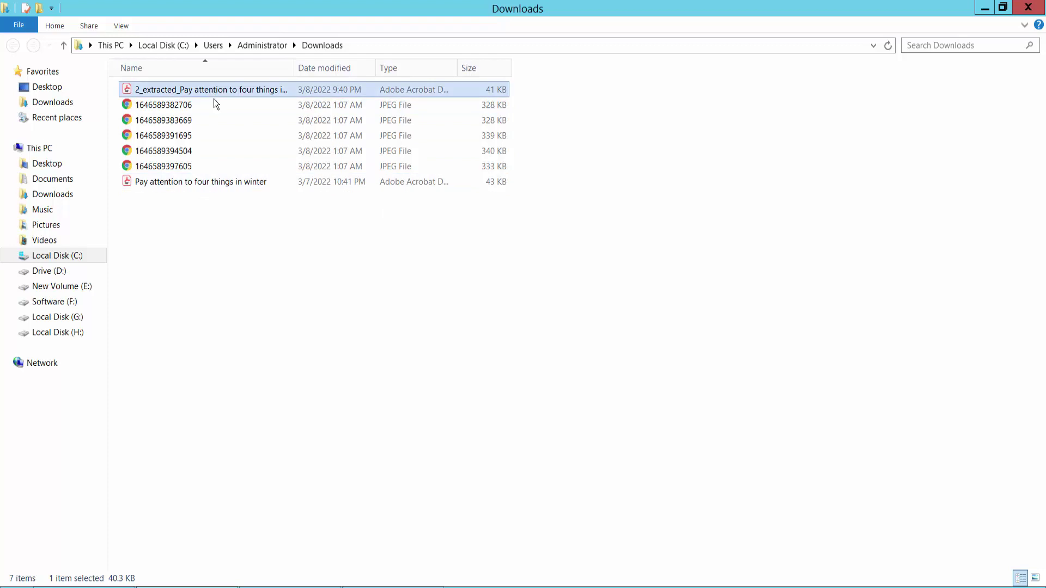
click(242, 181)
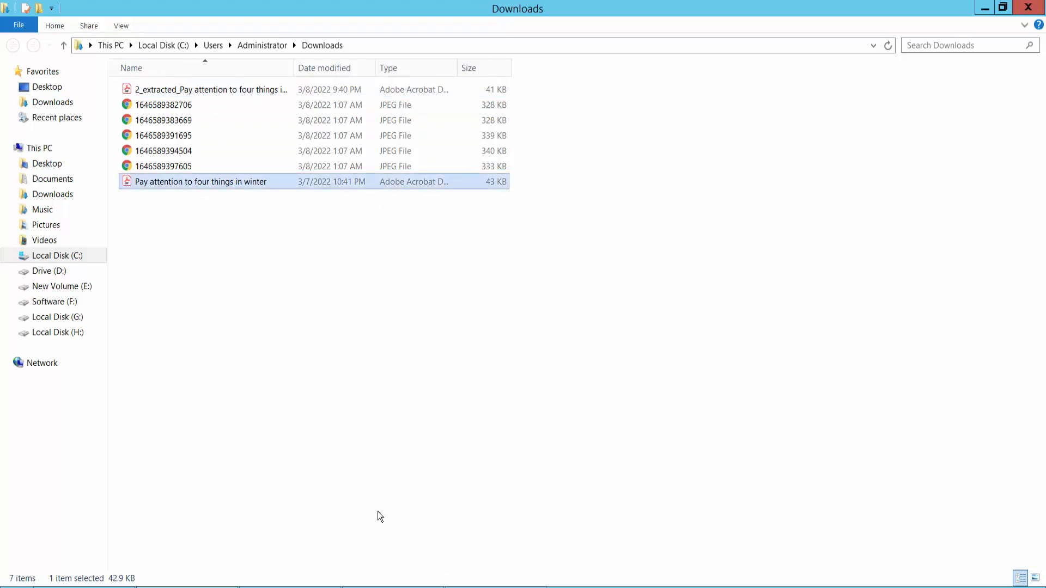